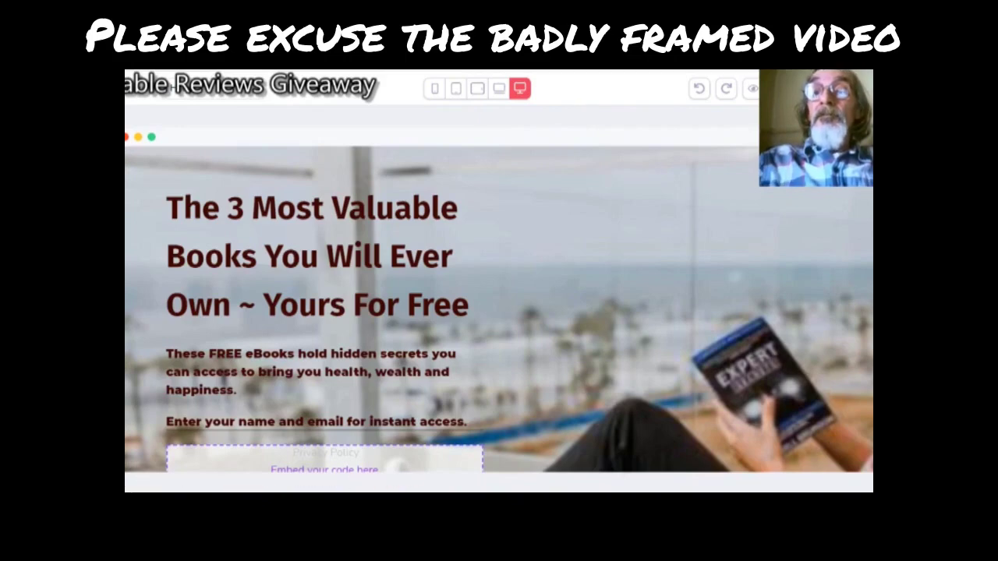
# Add a Code Embed element between the Privacy Policy embed and the sign-up form on the landing page
pyautogui.scroll(-2, 499, 310)
pyautogui.scroll(-2, 632, 247)
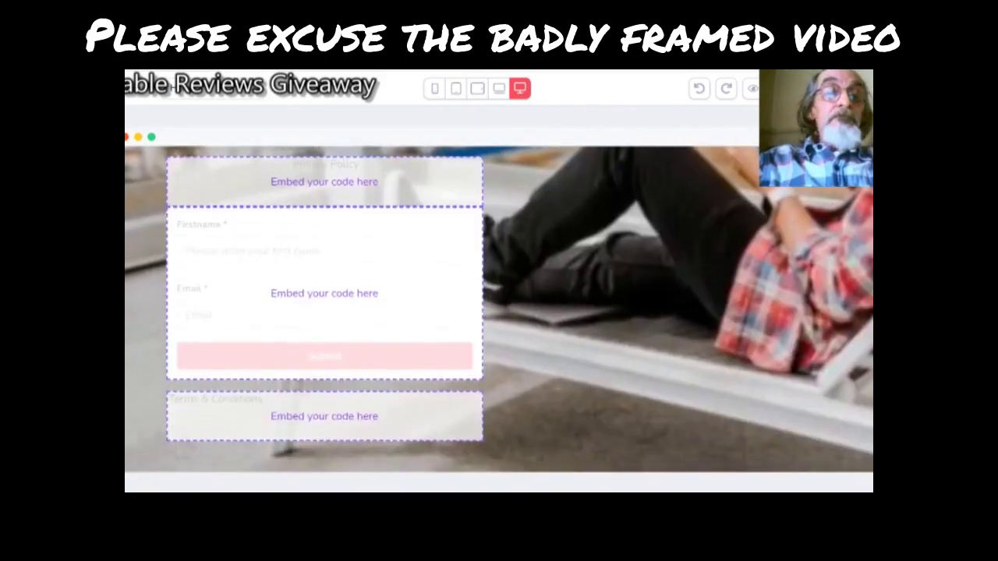
pyautogui.click(372, 182)
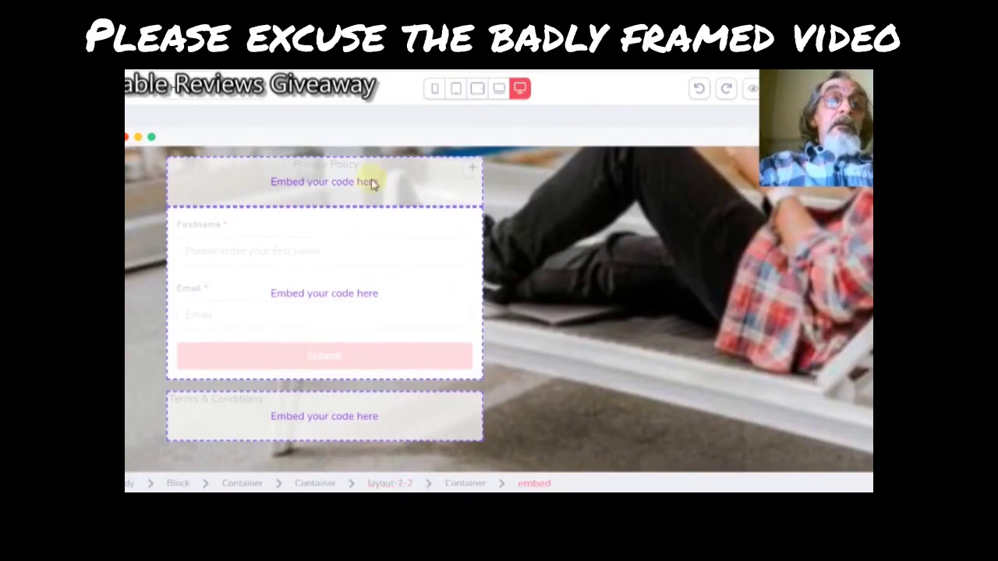
pyautogui.click(368, 366)
pyautogui.click(160, 304)
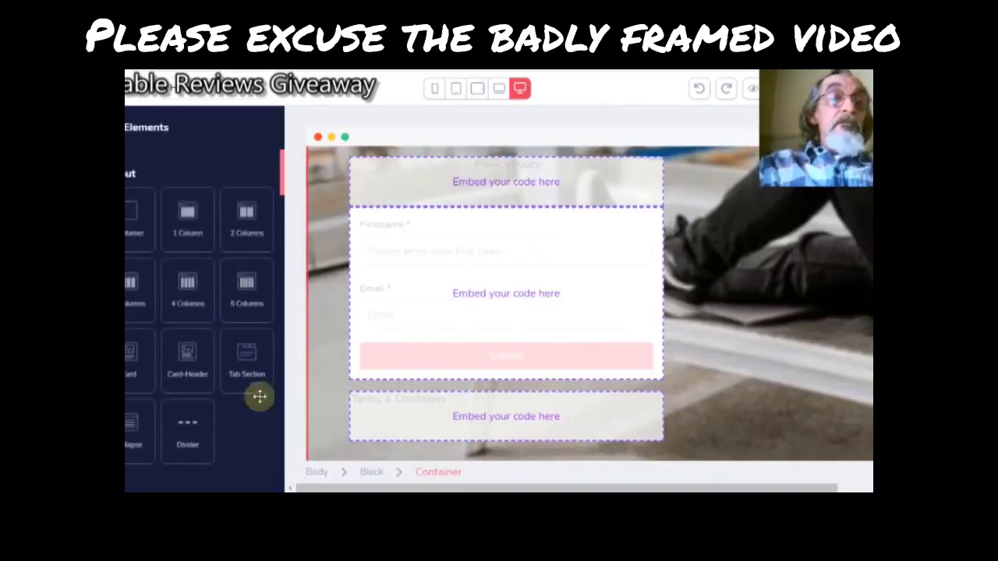
pyautogui.scroll(-10, 263, 433)
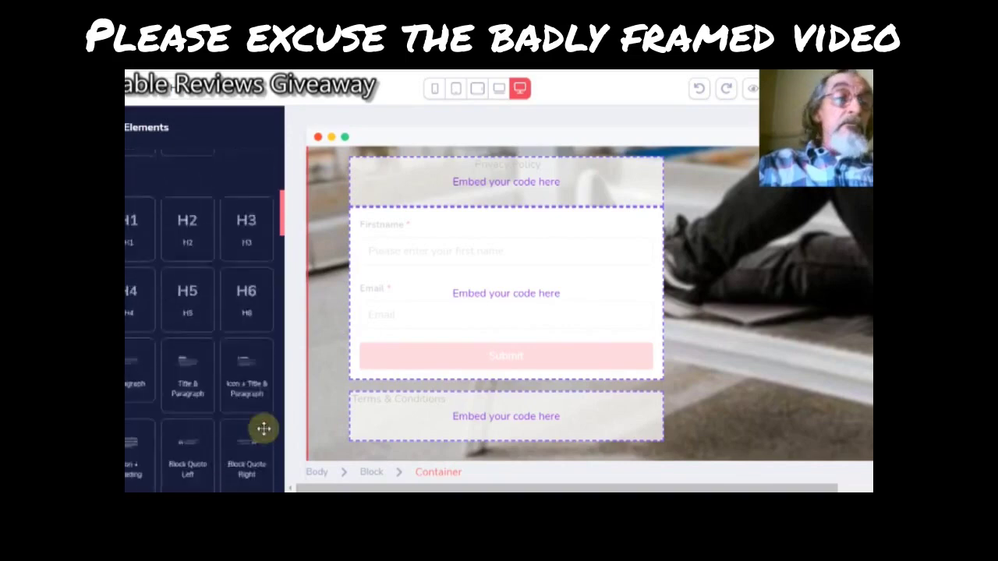
pyautogui.scroll(-8, 264, 430)
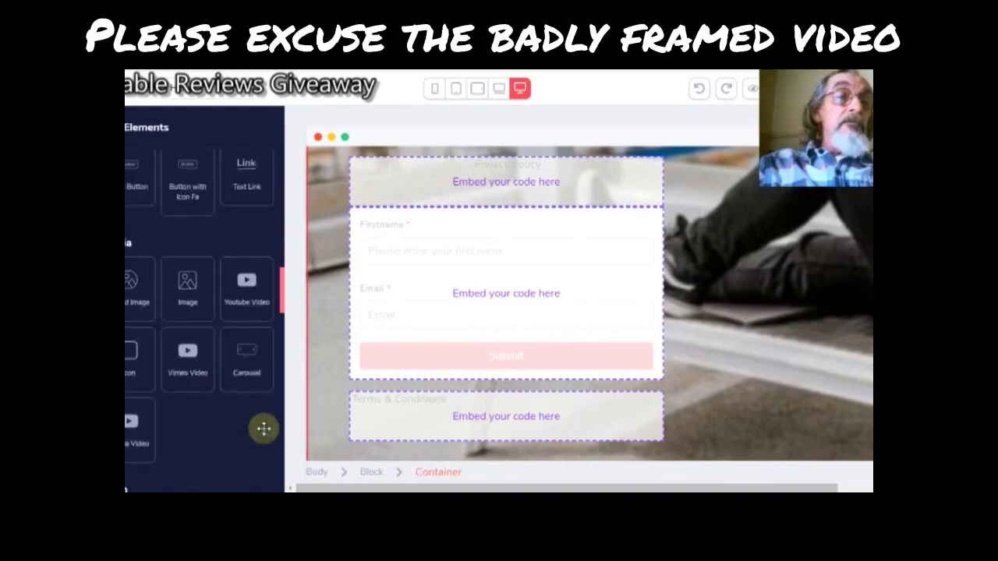
pyautogui.scroll(-10, 263, 433)
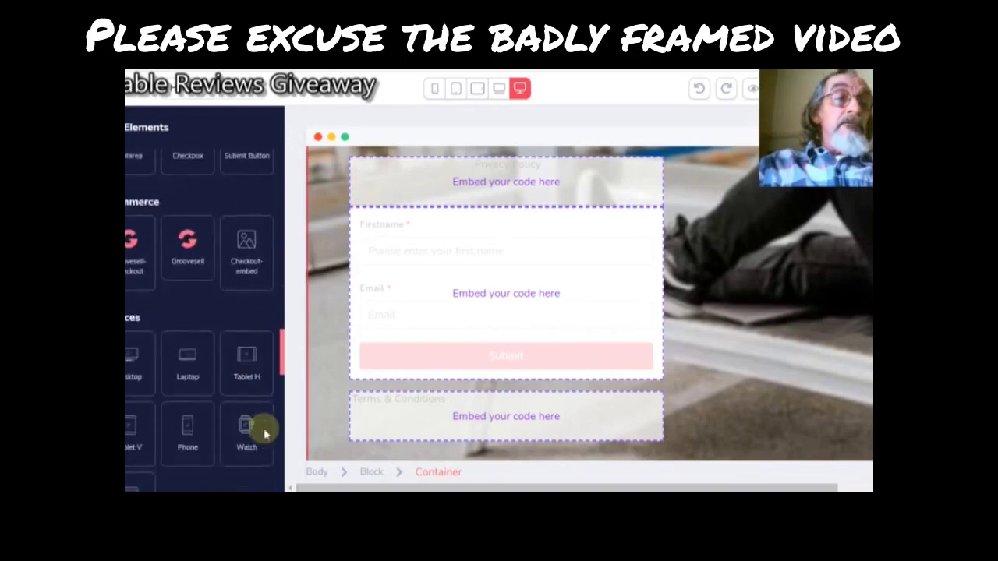
pyautogui.scroll(-5, 264, 428)
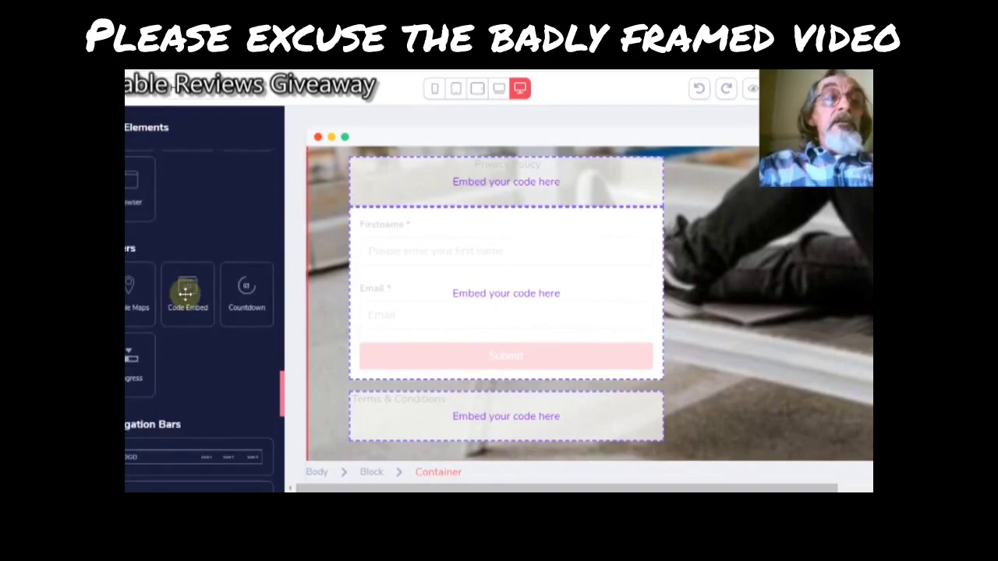
pyautogui.moveTo(187, 293); pyautogui.dragTo(519, 238)
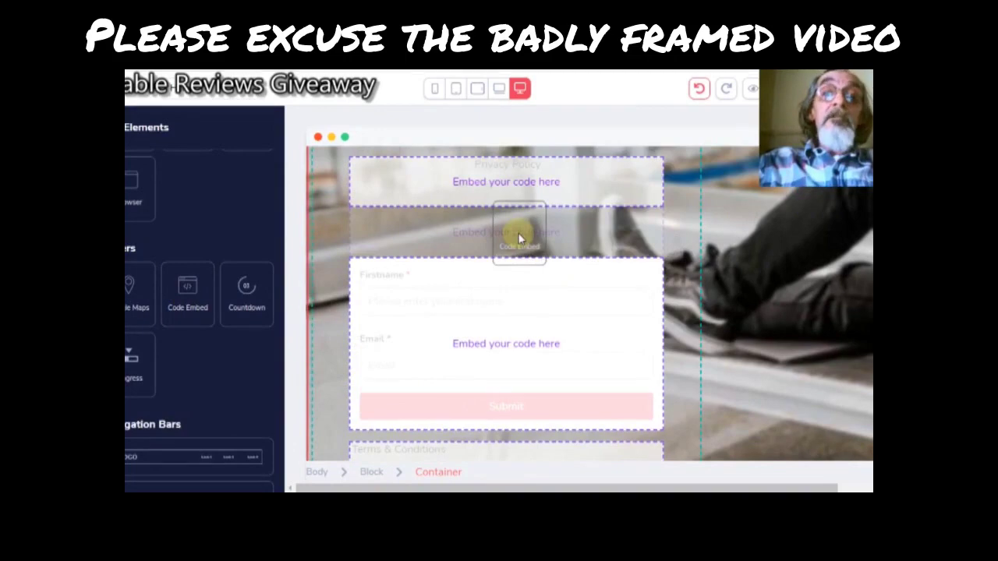
pyautogui.moveTo(519, 237); pyautogui.dragTo(519, 237)
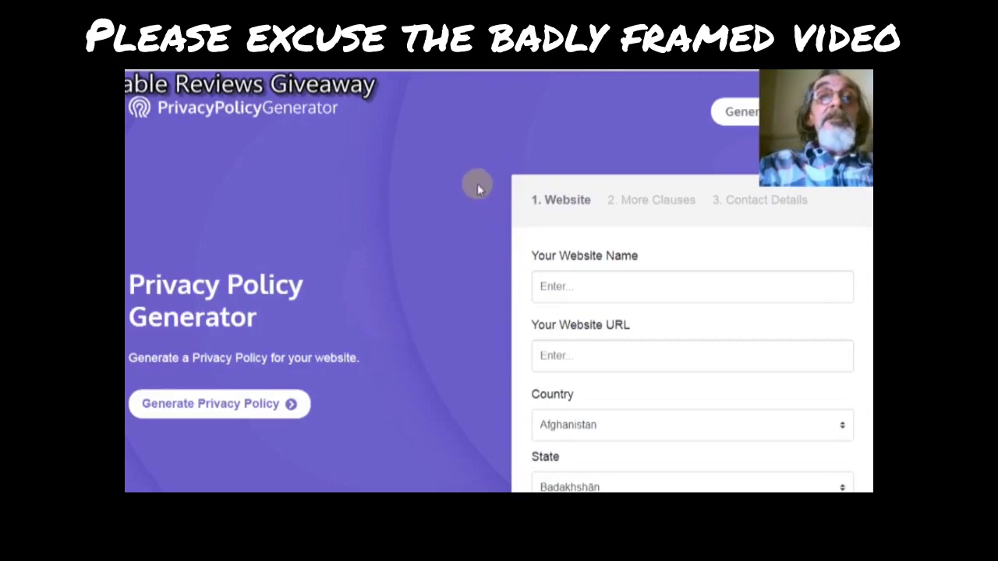
# Switch to the Privacy Policy Generator site and examine its generators and the generated Privacy Policy and Terms and Conditions for Amable Gifts
pyautogui.scroll(-1, 459, 212)
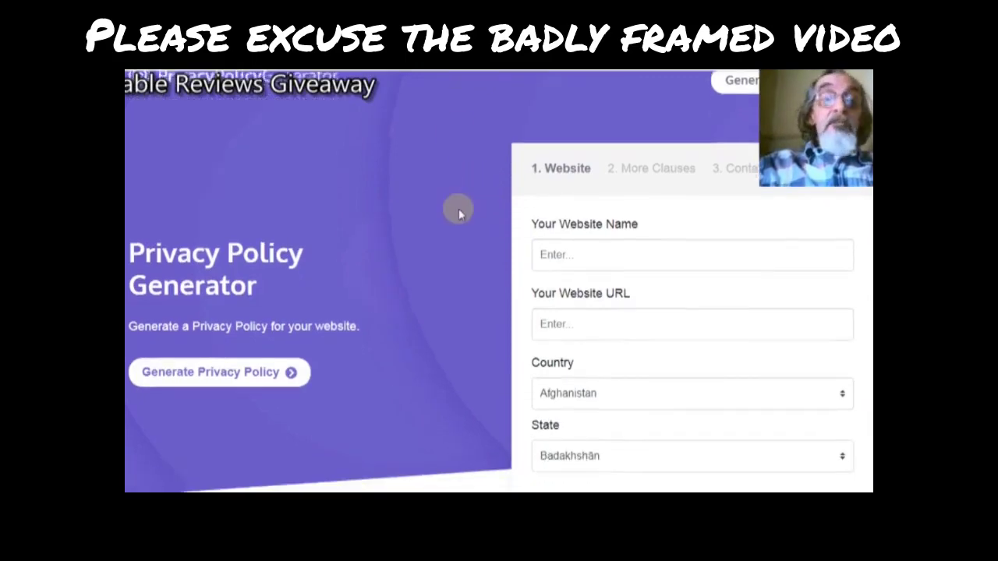
pyautogui.scroll(-10, 458, 208)
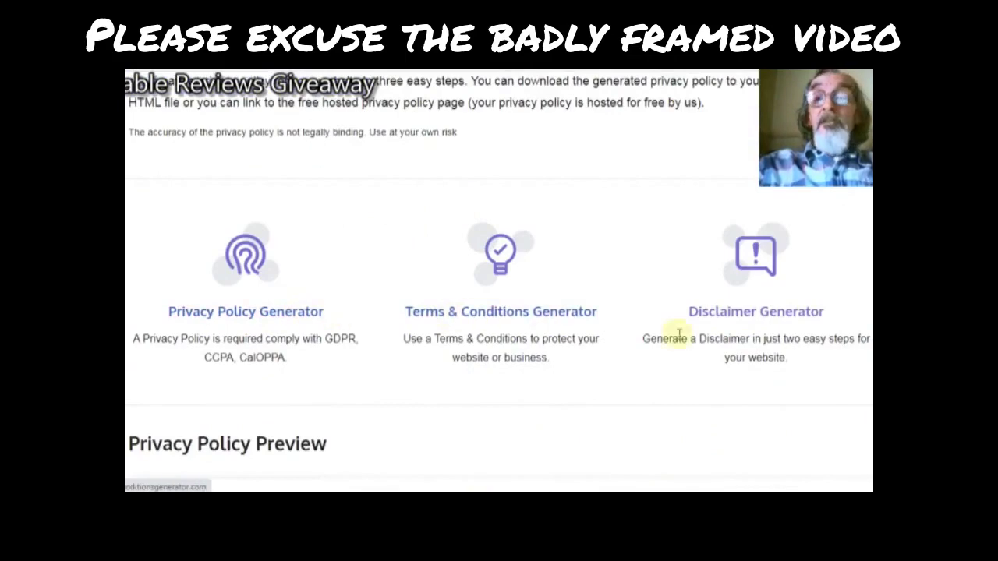
pyautogui.scroll(10, 548, 312)
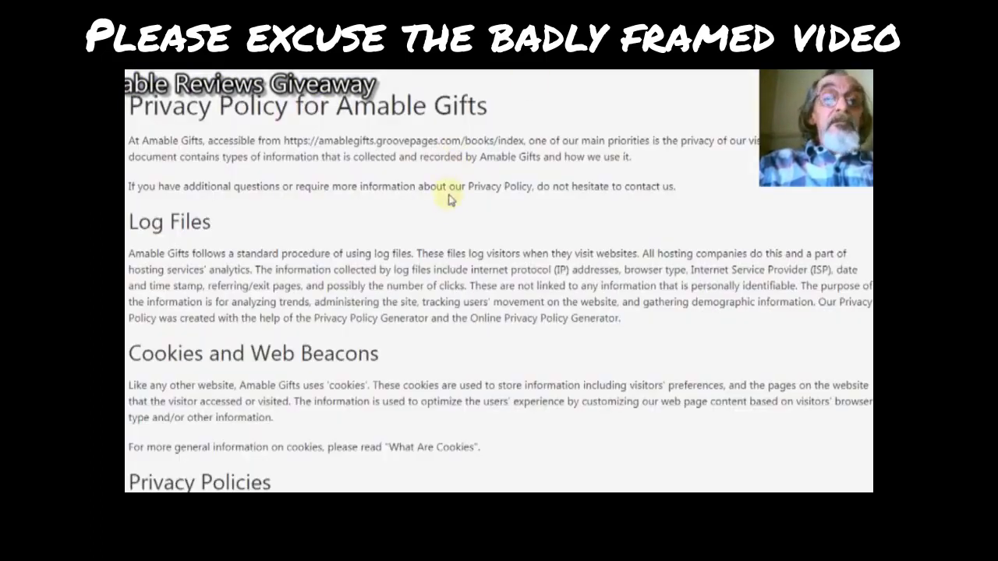
pyautogui.scroll(-5, 446, 281)
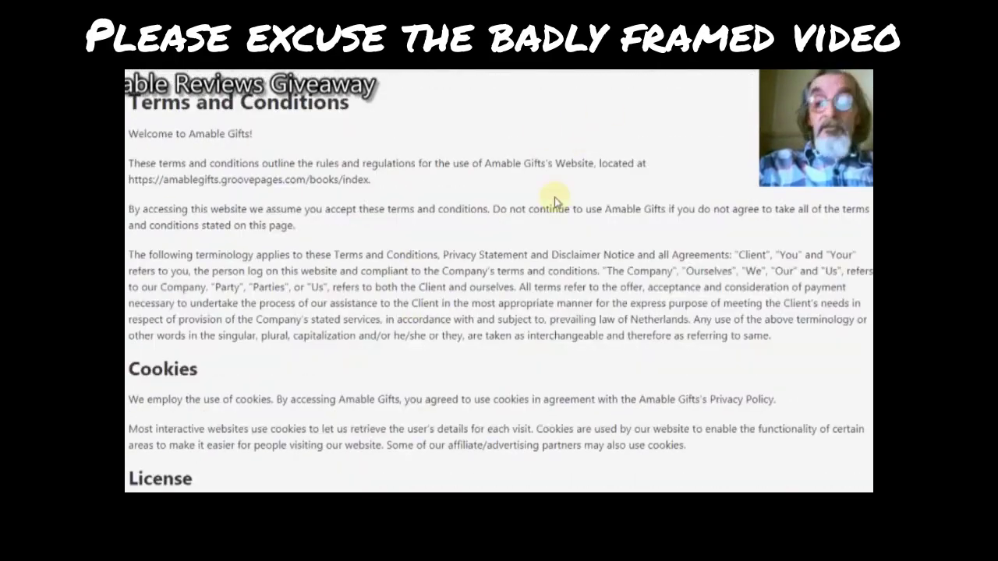
pyautogui.scroll(-1, 555, 198)
pyautogui.scroll(-15, 555, 201)
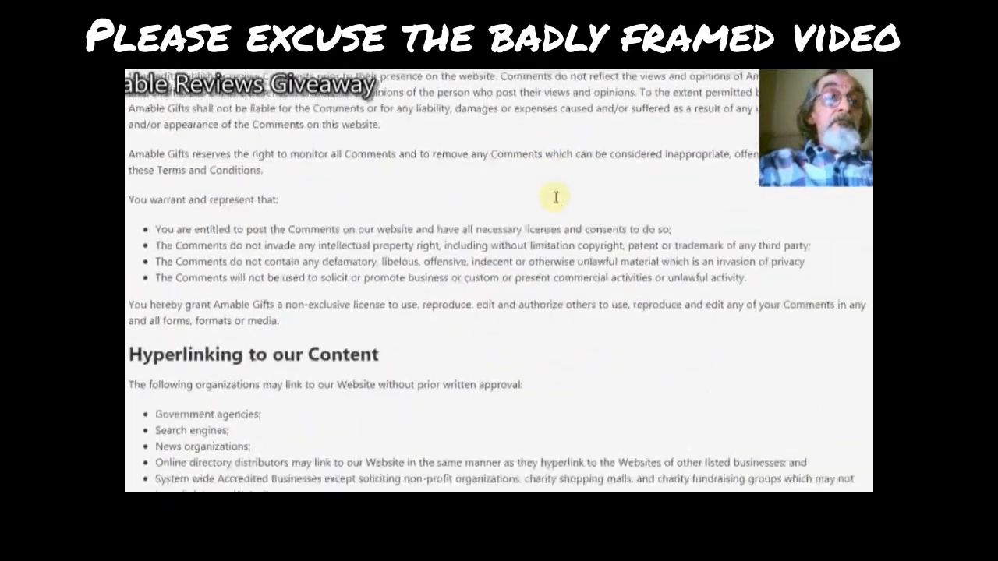
pyautogui.scroll(-10, 555, 201)
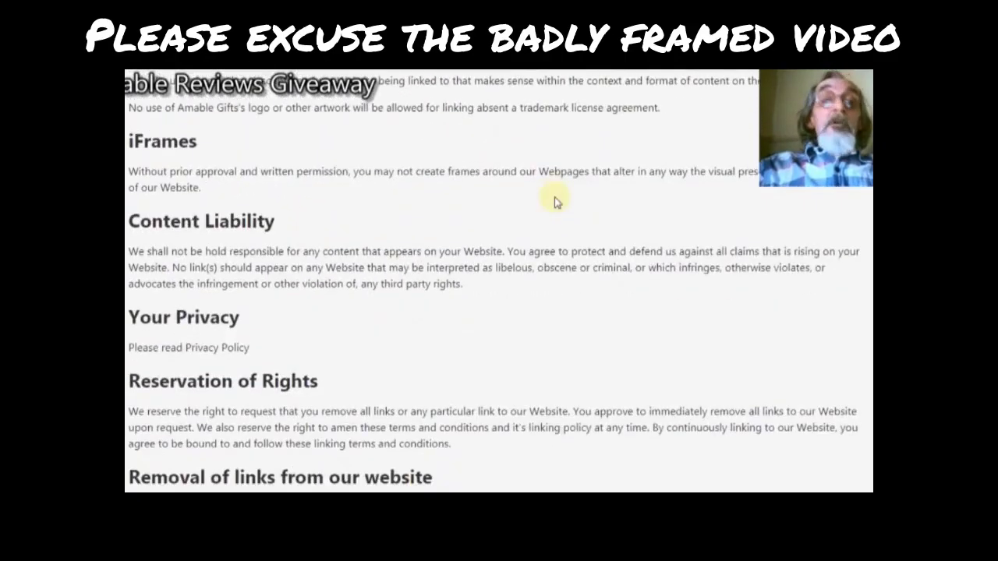
pyautogui.scroll(20, 555, 197)
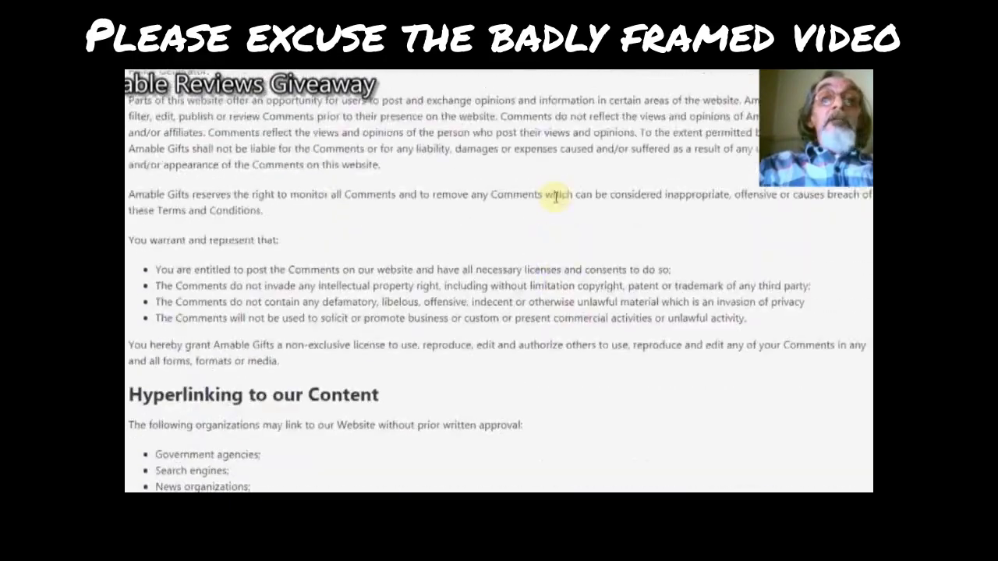
pyautogui.scroll(3, 555, 197)
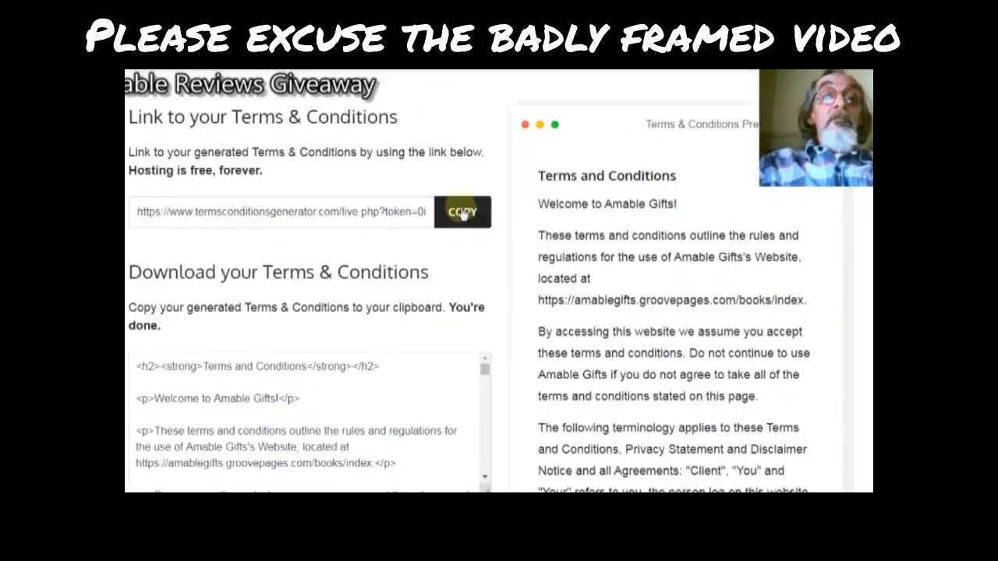
# Copy the hosted Terms & Conditions link, and start a new Blogger post in Compose view with the text "Terms & Conditions"
pyautogui.click(463, 214)
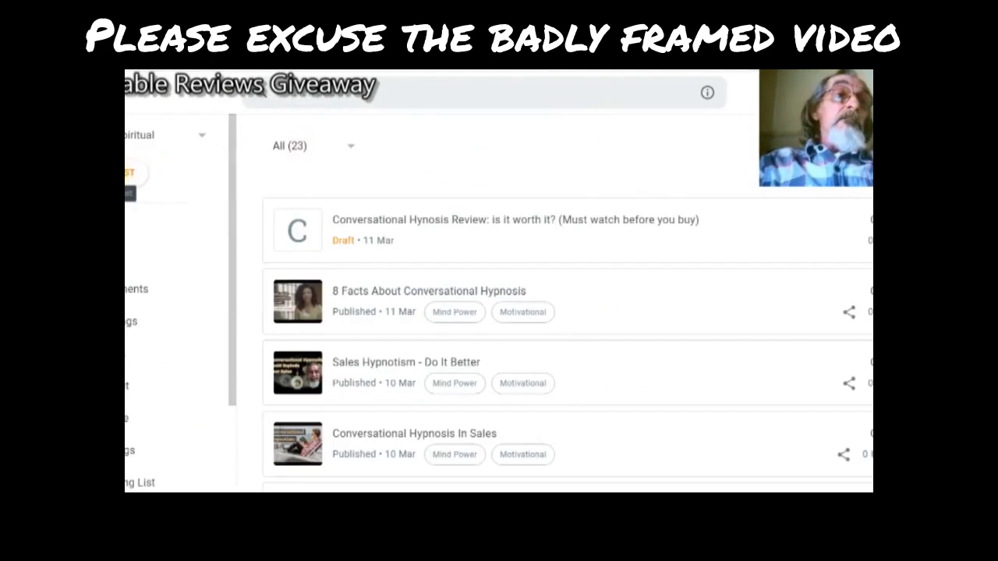
pyautogui.click(131, 172)
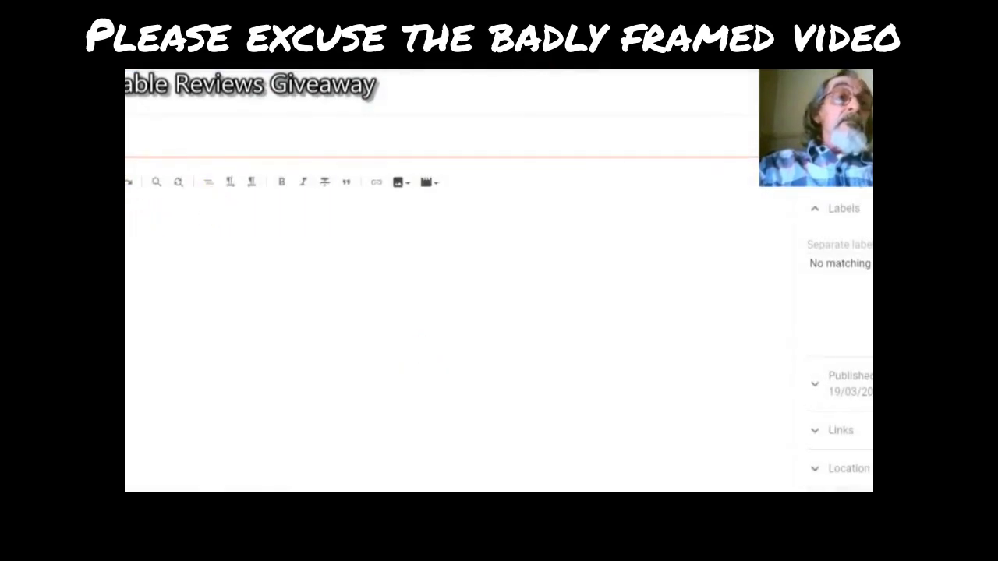
pyautogui.click(125, 181)
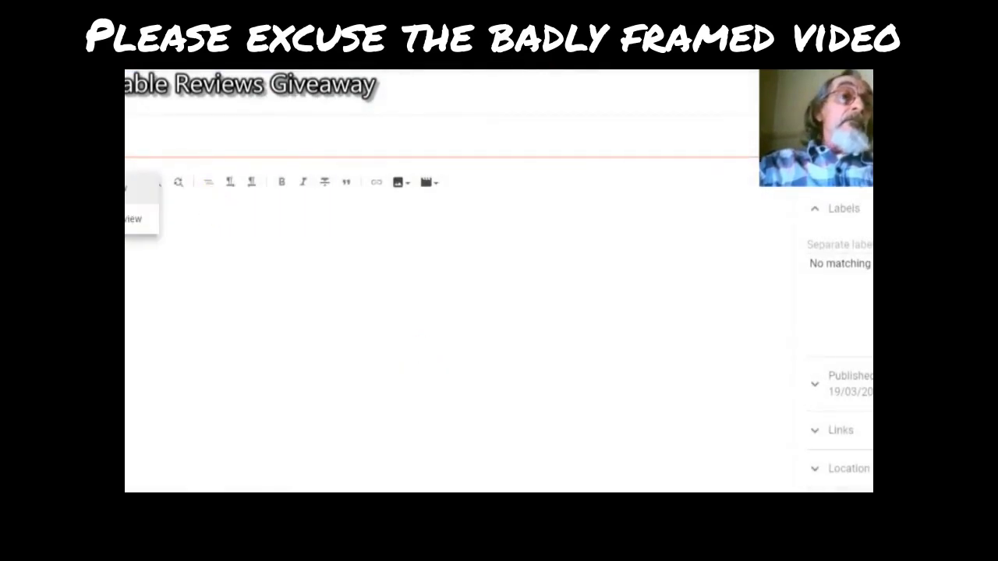
pyautogui.click(141, 220)
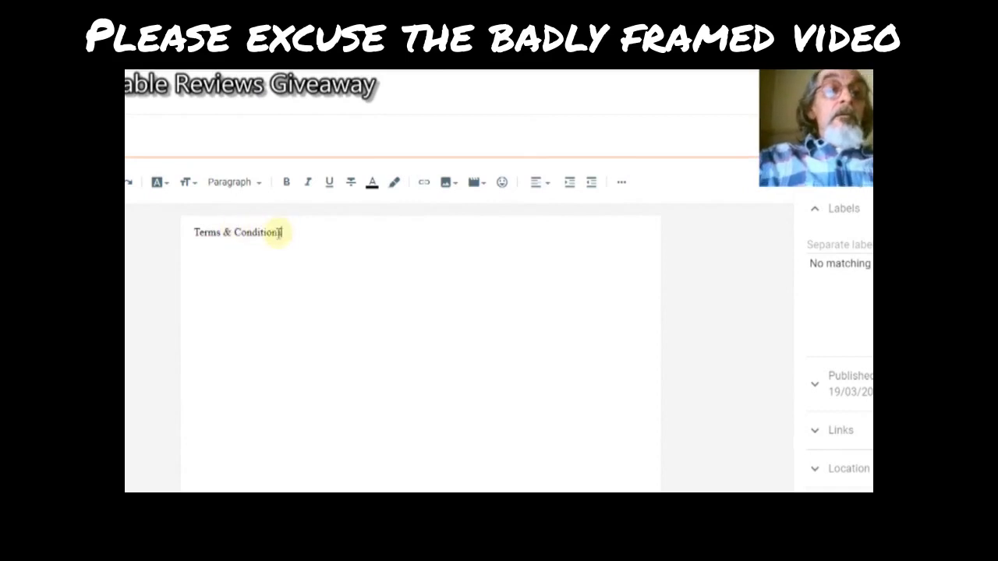
# Link the "Terms & Conditions" text to the copied page address and have it open in a new window
pyautogui.moveTo(280, 232); pyautogui.dragTo(200, 234)
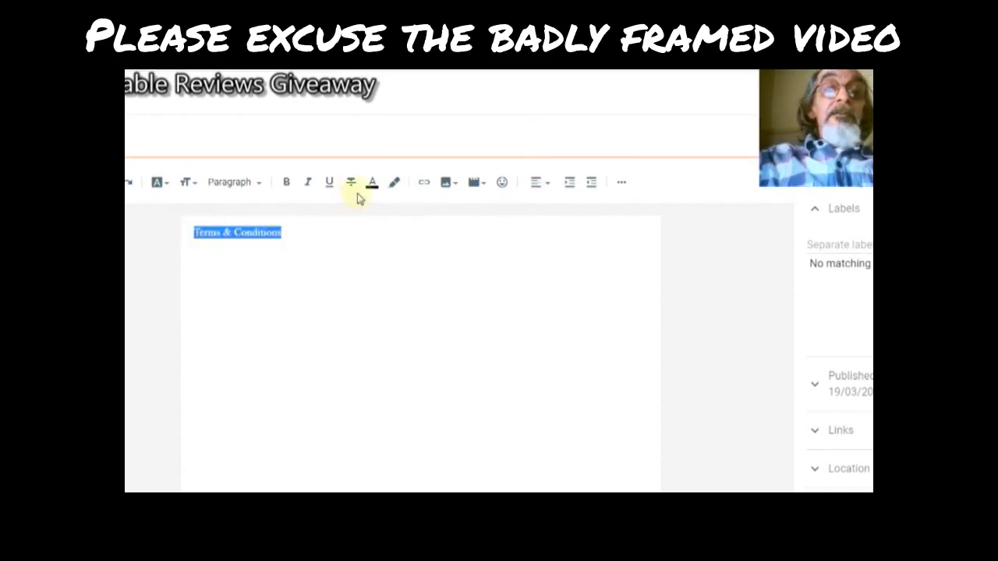
pyautogui.click(423, 184)
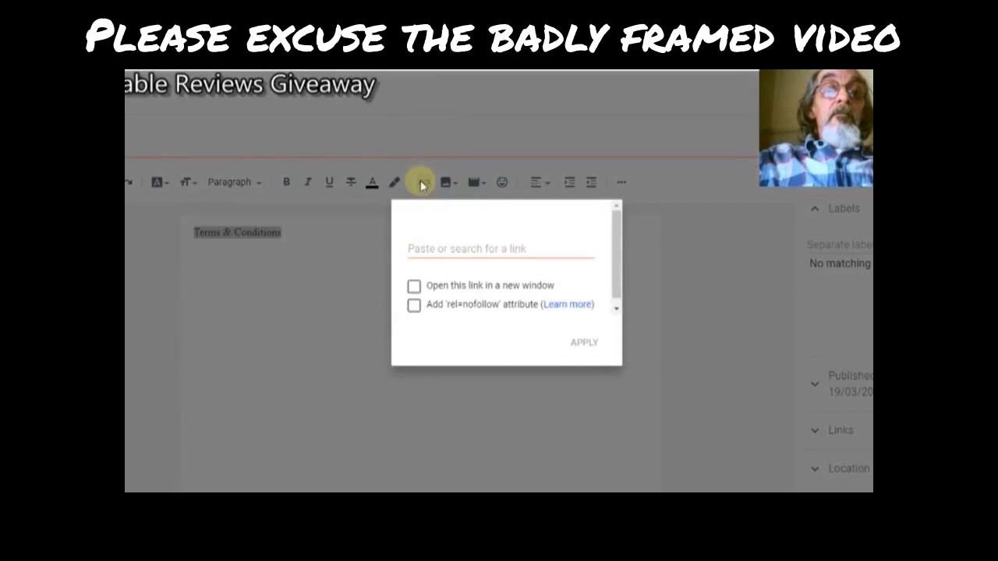
pyautogui.click(458, 248)
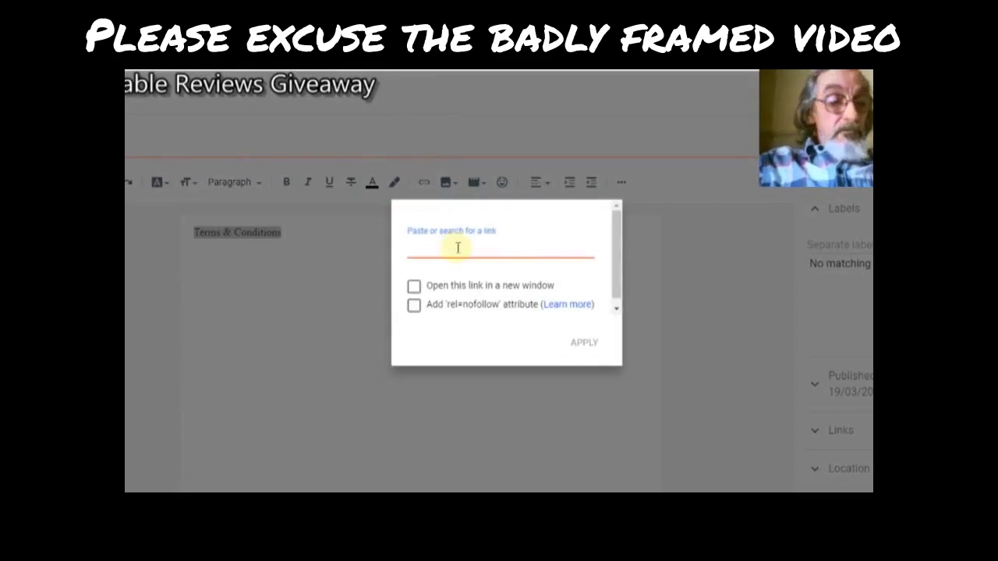
pyautogui.hotkey('ctrl', 'v')
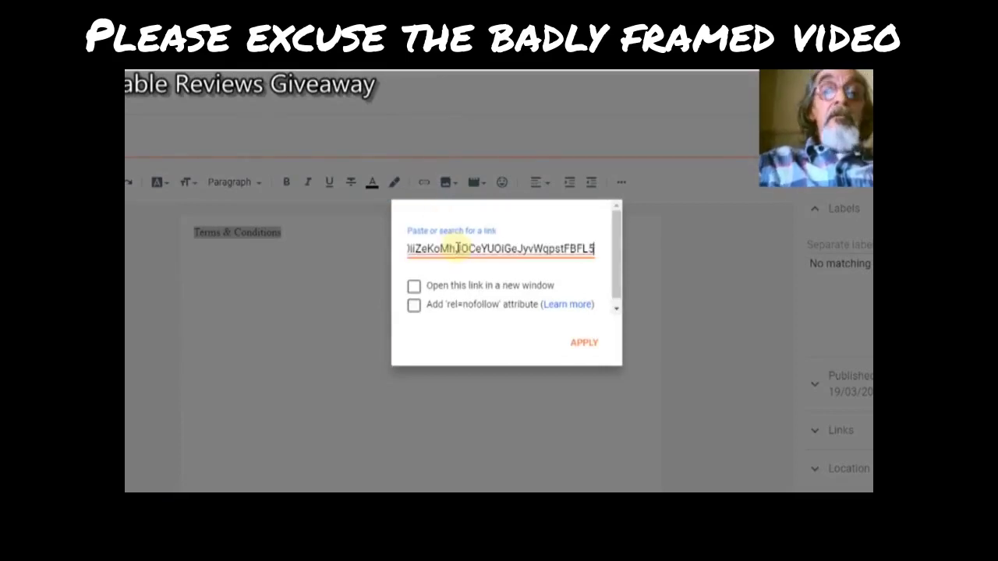
pyautogui.click(414, 287)
pyautogui.click(589, 343)
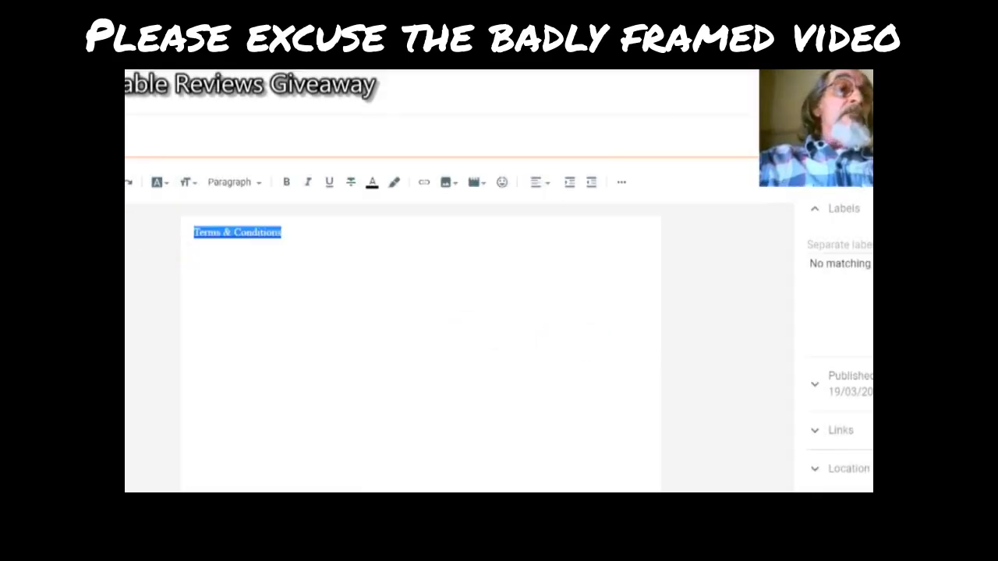
# Show the post in HTML view and copy the complete code of the Terms & Conditions link
pyautogui.click(127, 182)
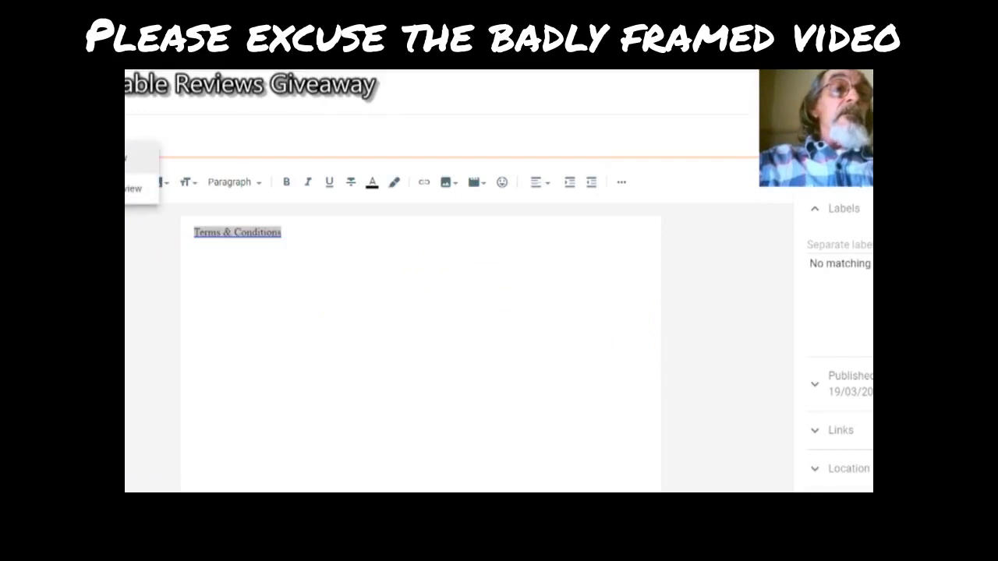
pyautogui.click(140, 157)
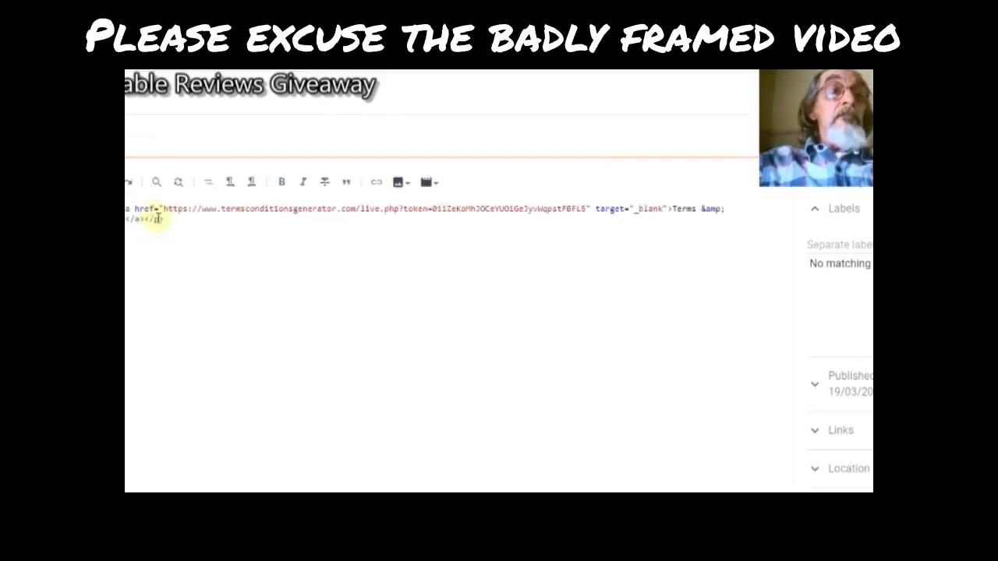
pyautogui.moveTo(165, 221); pyautogui.dragTo(125, 208)
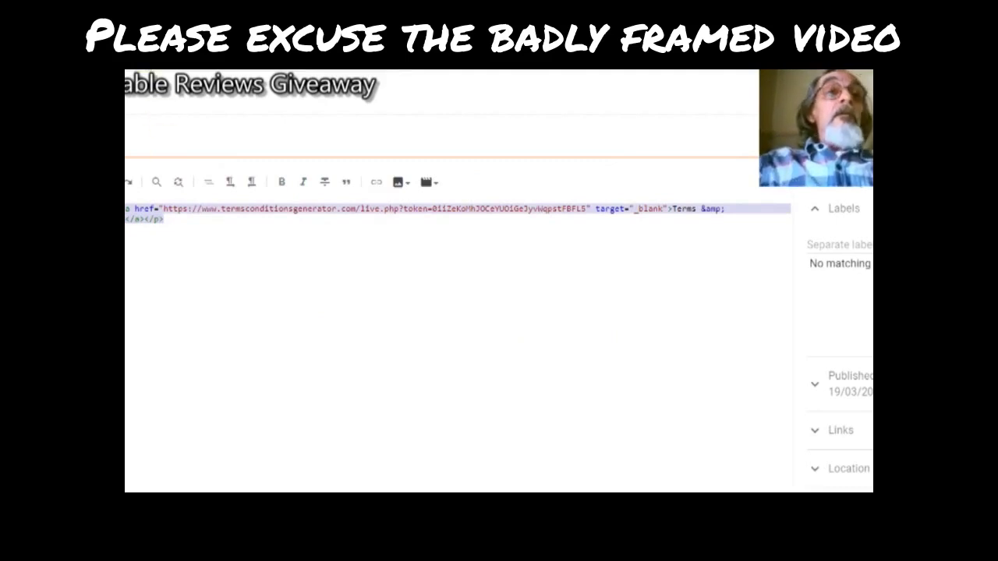
# Switch to the GroovePages editor and paste the Terms & Conditions link code into the new embed above the form as its source code
pyautogui.hotkey('ctrl', 'Tab')
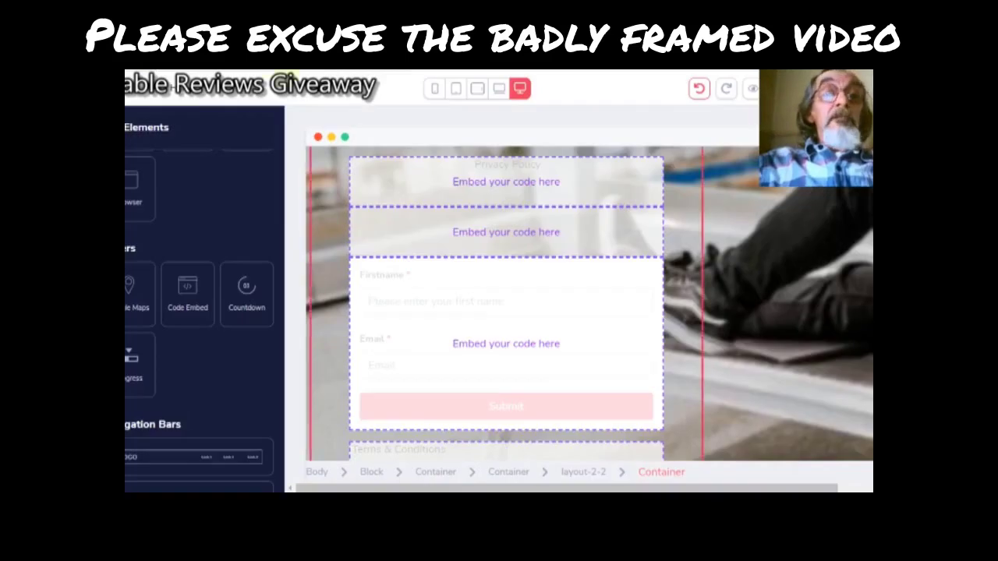
pyautogui.click(512, 228)
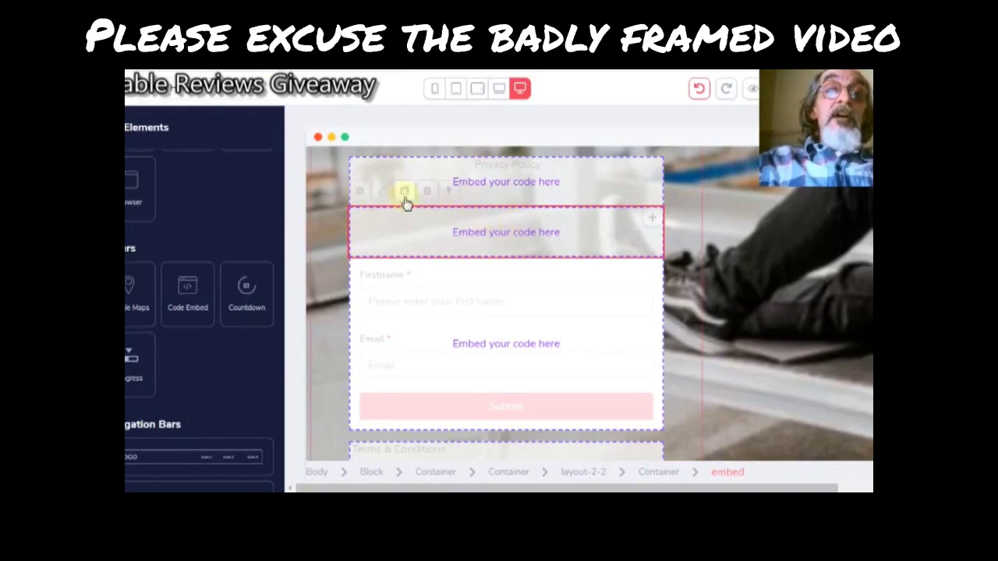
pyautogui.click(359, 195)
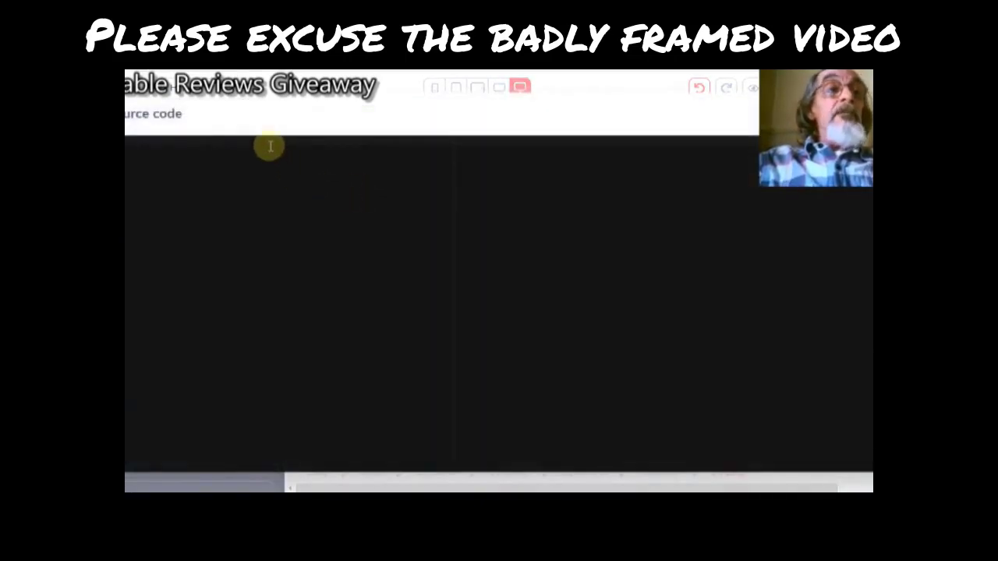
pyautogui.hotkey('ctrl', 'v')
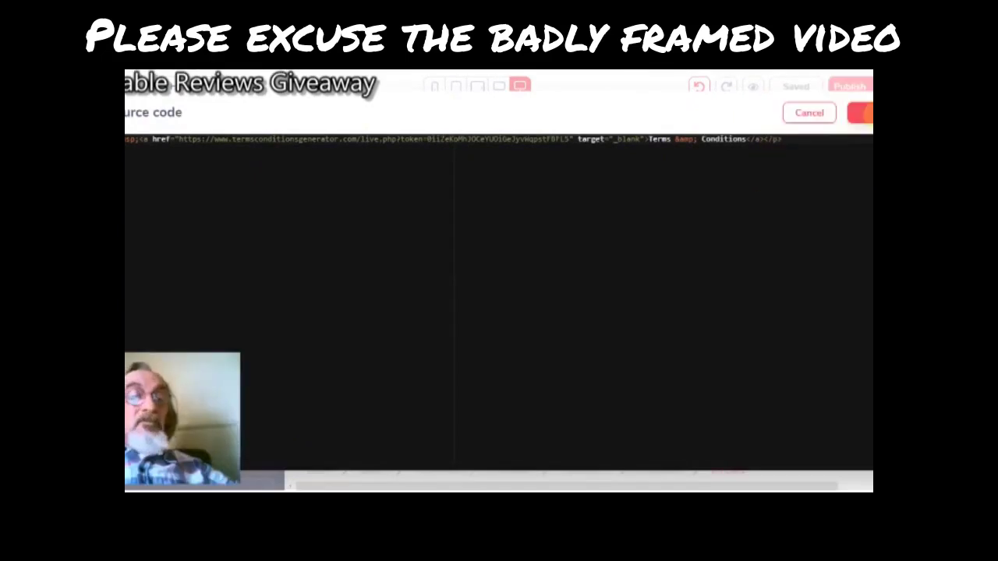
pyautogui.click(861, 113)
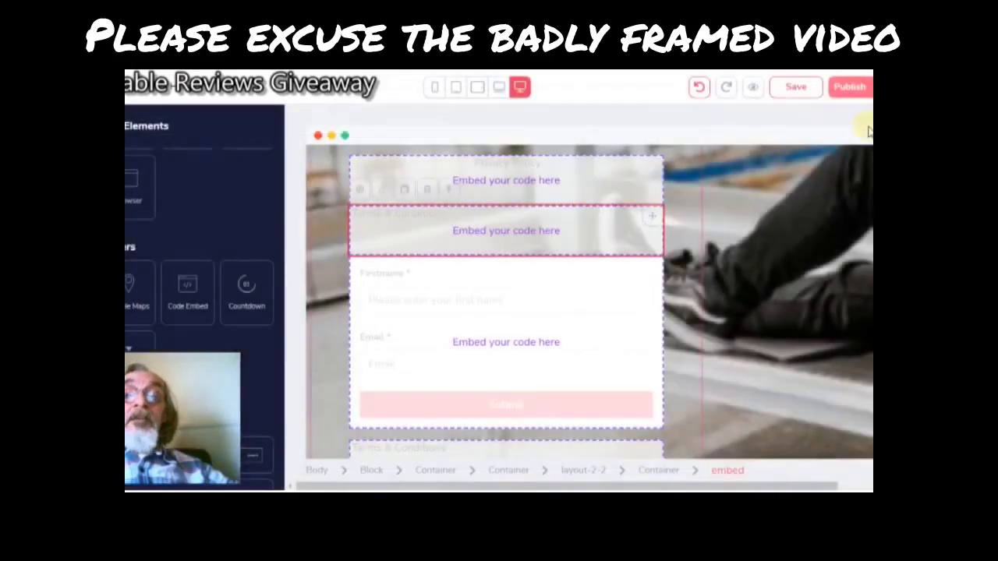
# Save the landing page and preview it down to the sign-up form and its policy links
pyautogui.click(802, 92)
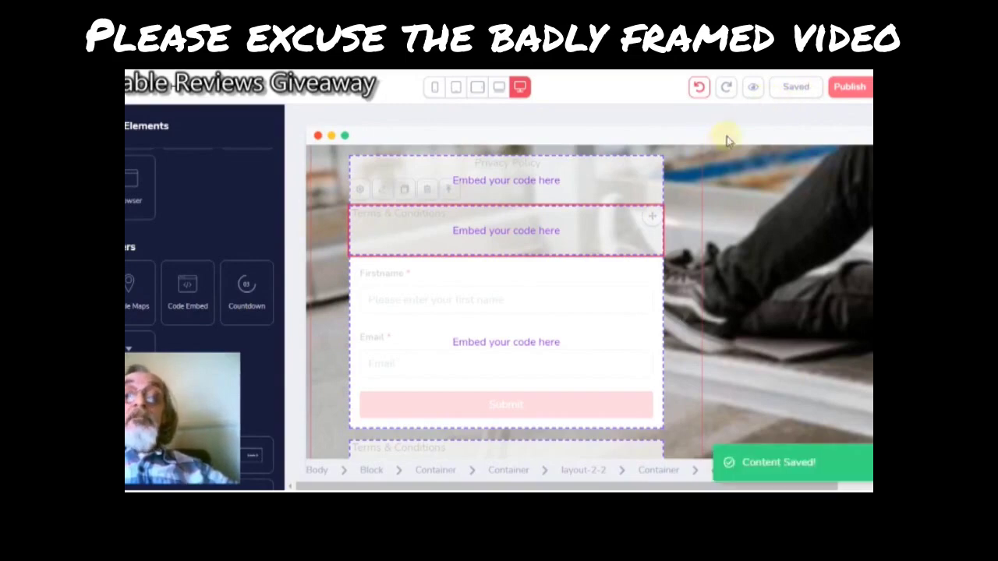
pyautogui.click(753, 90)
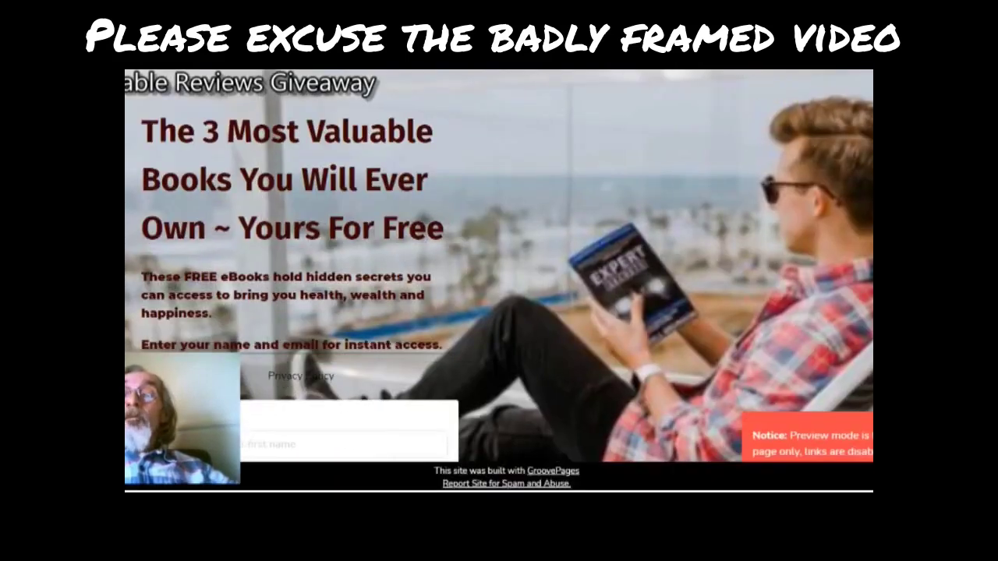
pyautogui.scroll(-3, 437, 264)
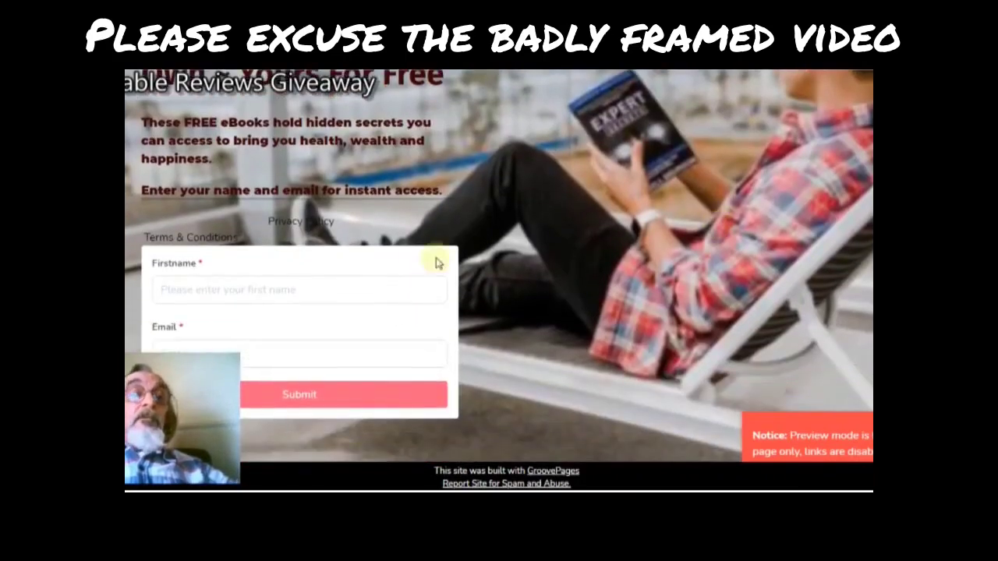